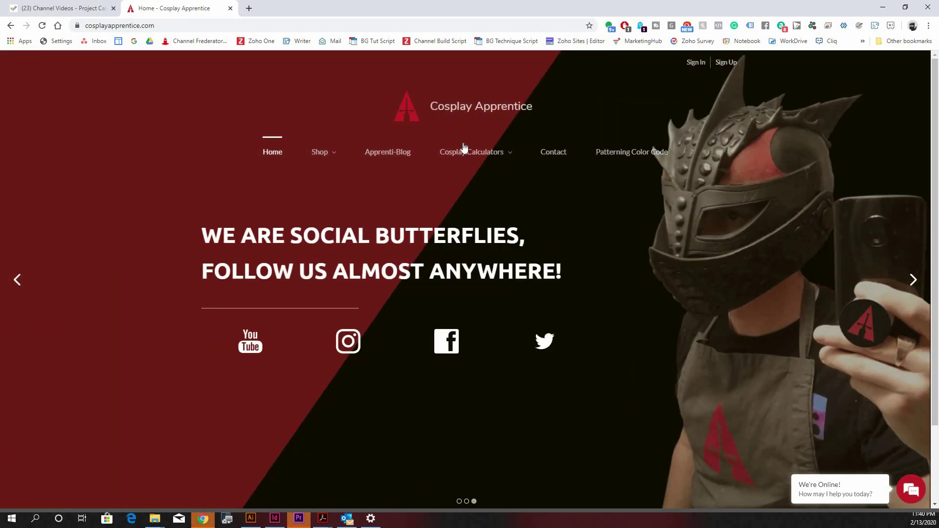
# Go to the Pattern Scaling calculator through the Cosplay Calculators menu.
pyautogui.moveTo(472, 154)
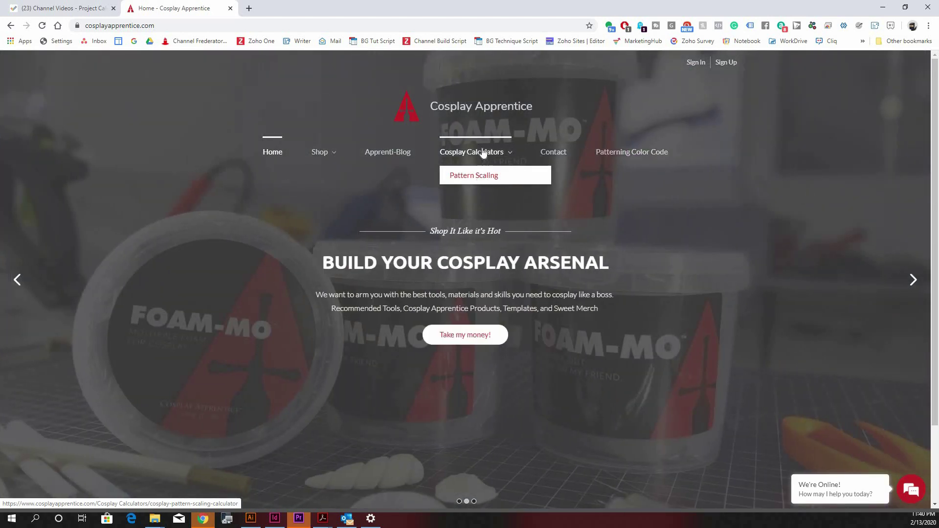
pyautogui.click(493, 153)
pyautogui.click(494, 153)
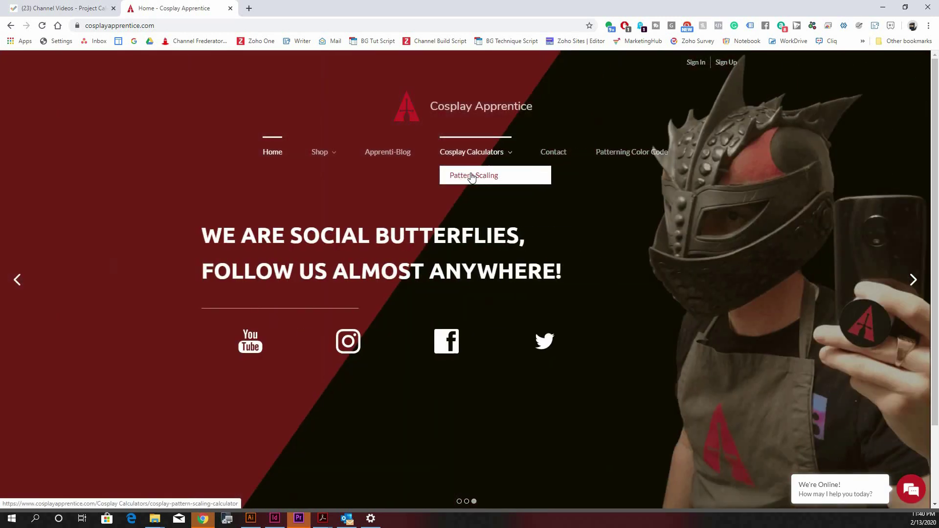
pyautogui.click(527, 179)
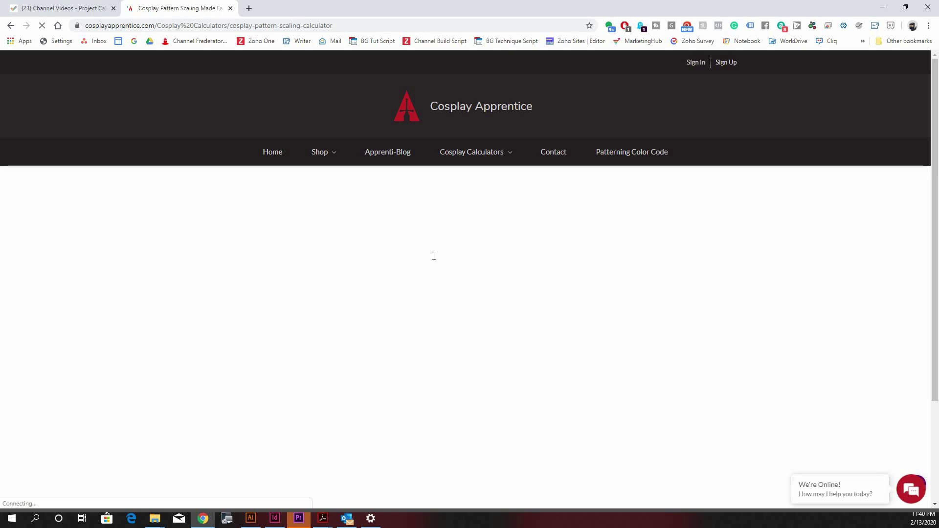
# Scroll down slightly to bring the calculator form into view.
pyautogui.scroll(-1, 553, 171)
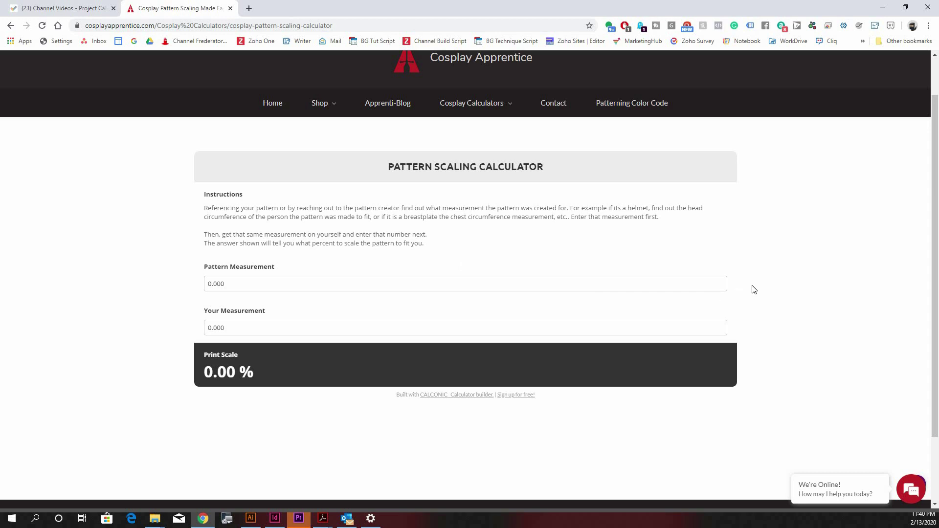
pyautogui.scroll(-2, 754, 288)
pyautogui.scroll(2, 529, 421)
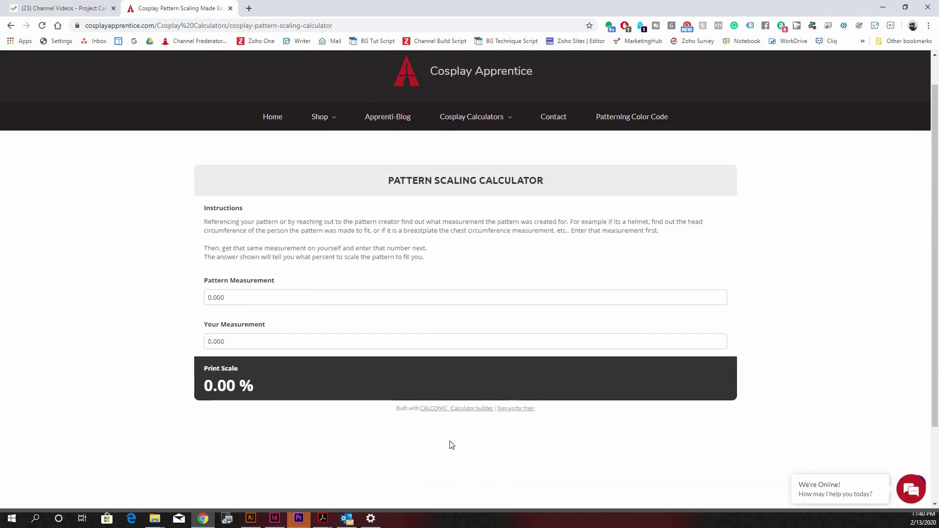
pyautogui.scroll(-1, 490, 426)
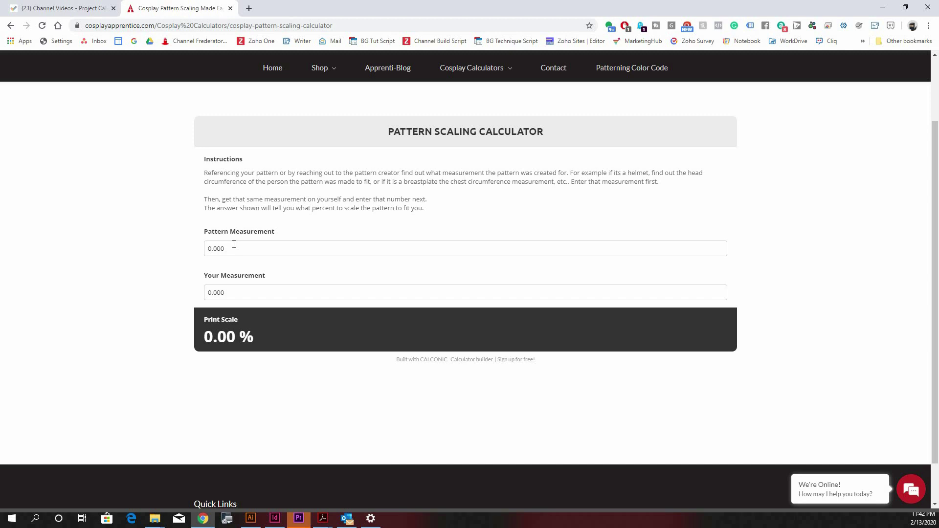
pyautogui.click(231, 292)
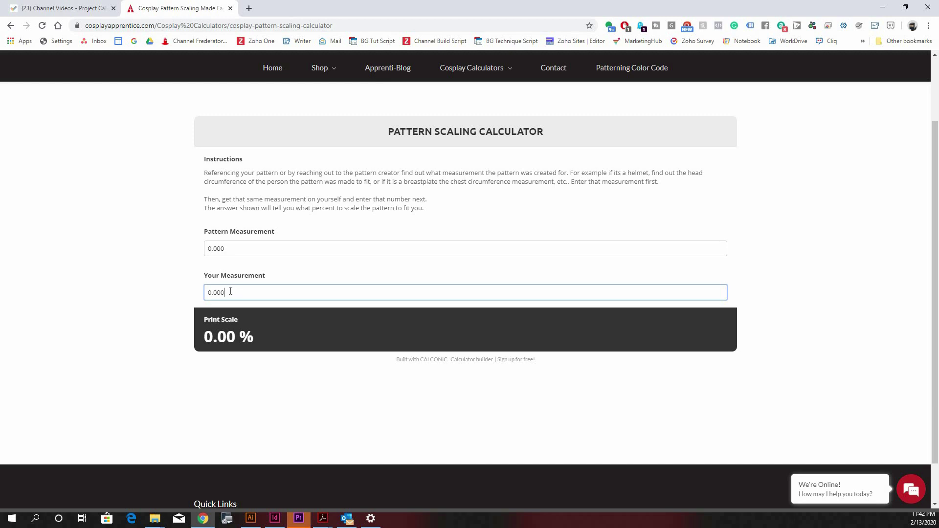
pyautogui.click(214, 250)
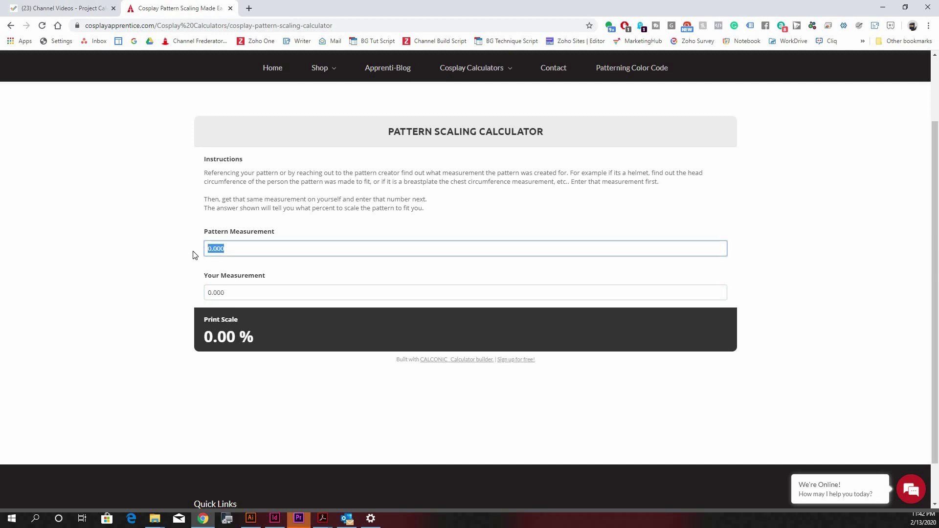
# Enter 22 as the pattern measurement and 30 as your measurement, giving 136.36 %.
pyautogui.write('22')
pyautogui.click(232, 293)
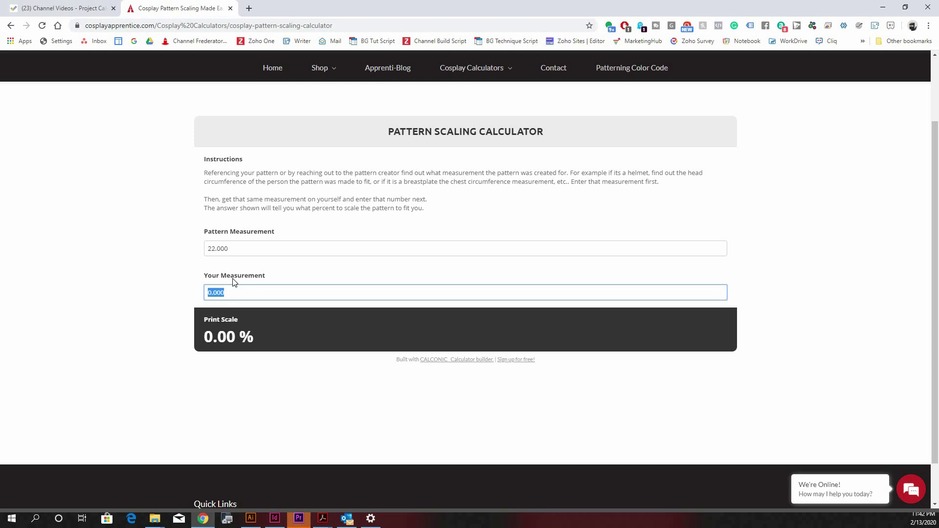
pyautogui.write('30')
pyautogui.press('Tab')
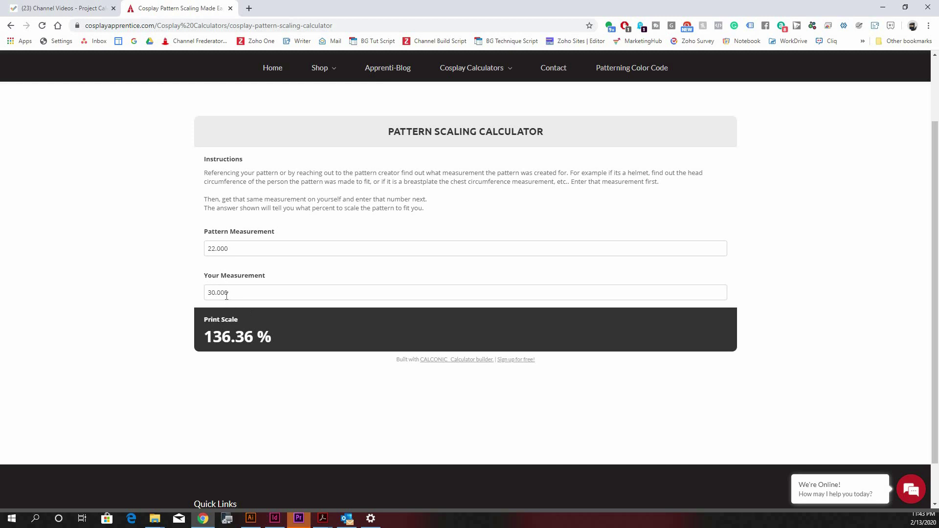
pyautogui.click(223, 249)
# Change the measurements to 40 and 32 for an 80.00 % scale, then close the Patterning Color Code PDF.
pyautogui.doubleClick(224, 249)
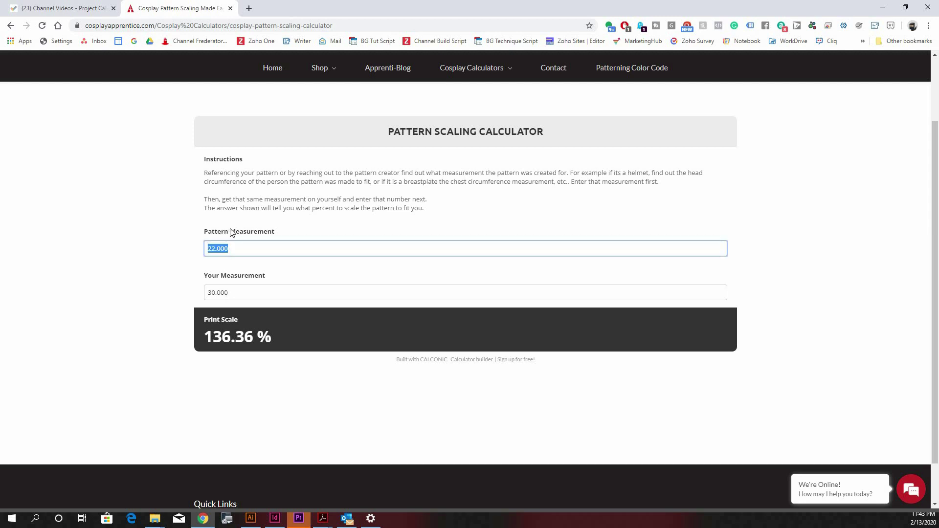
pyautogui.write('40')
pyautogui.click(244, 293)
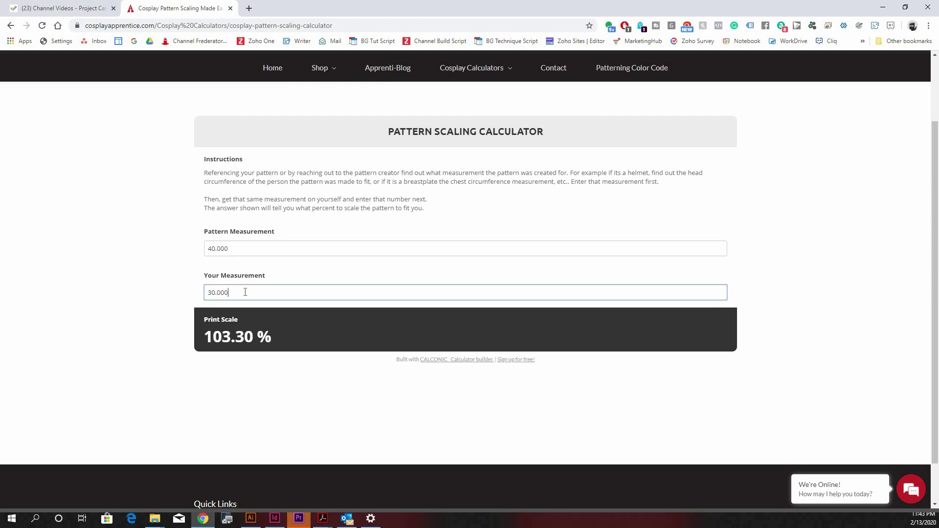
pyautogui.doubleClick(243, 292)
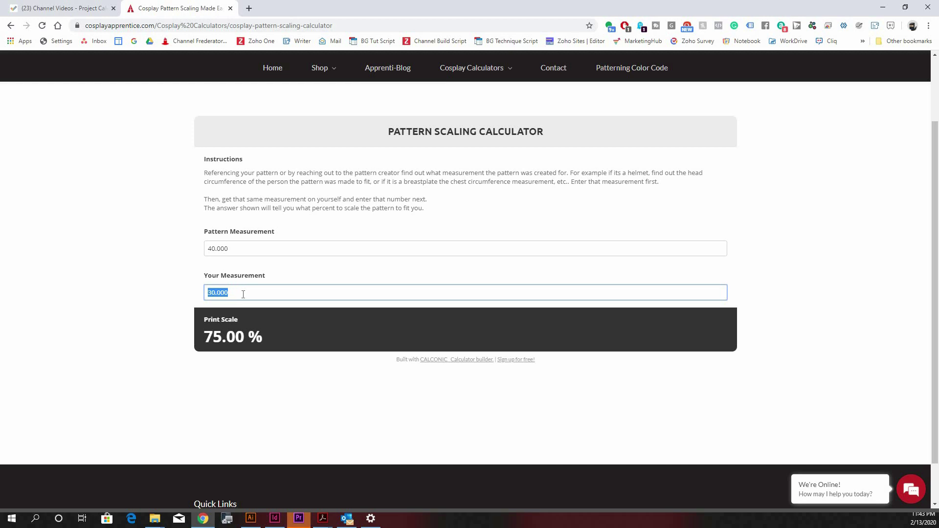
pyautogui.write('32')
pyautogui.click(273, 250)
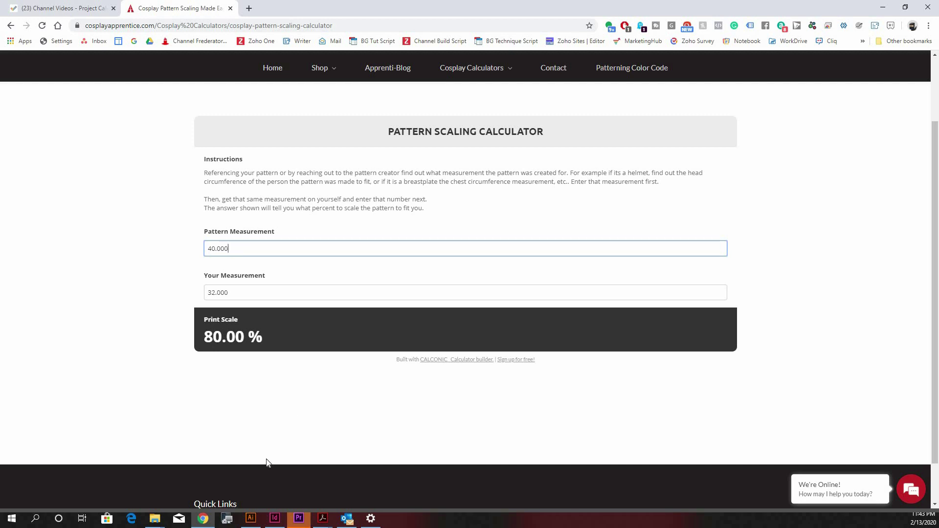
pyautogui.moveTo(326, 523)
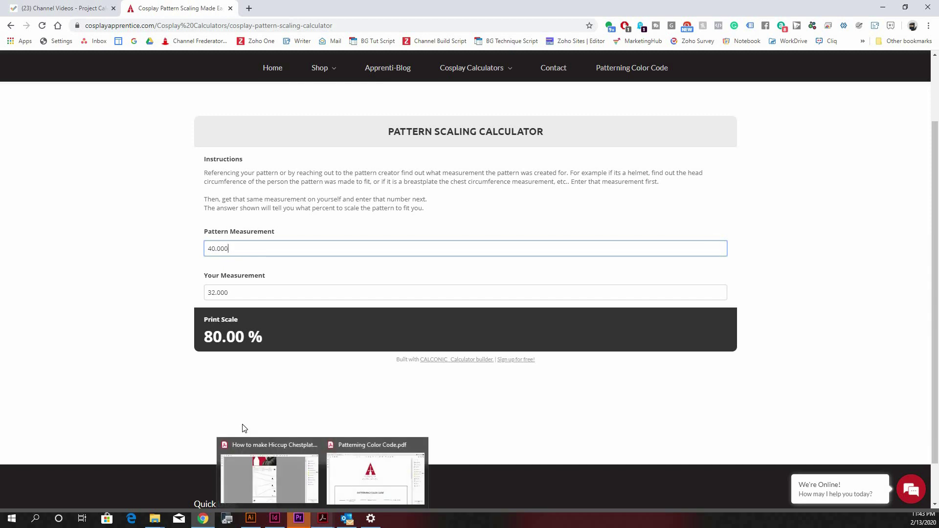
pyautogui.click(285, 487)
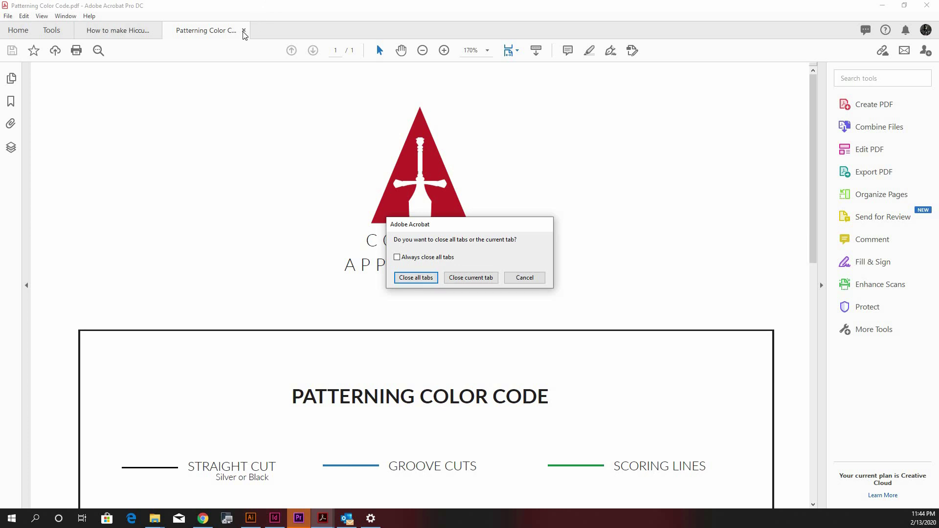
# Cancel the close-all prompt, close only the Patterning Color Code tab, and print the chestplate PDF.
pyautogui.click(519, 277)
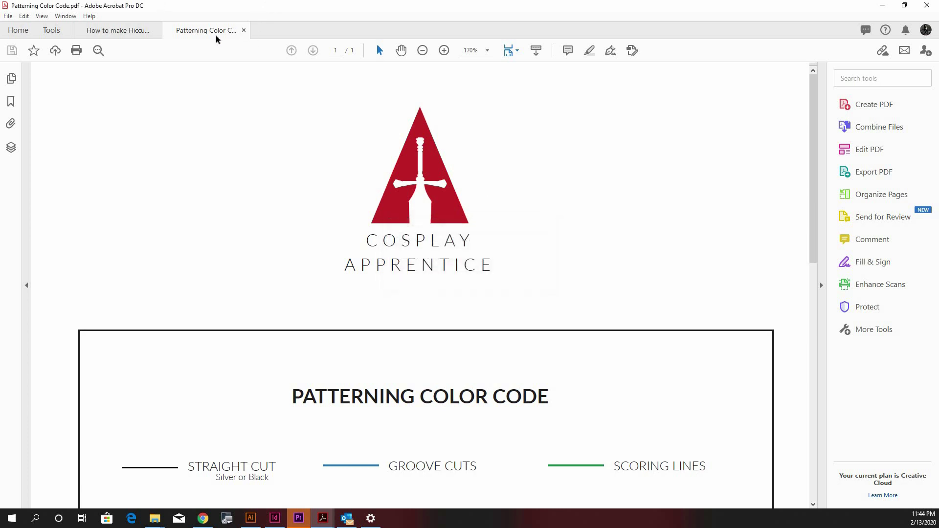
pyautogui.click(242, 31)
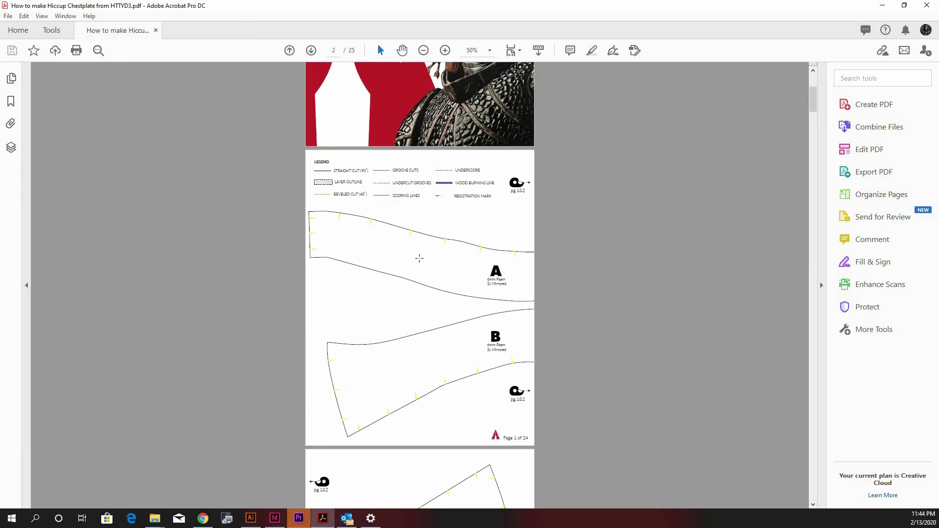
pyautogui.scroll(5, 425, 255)
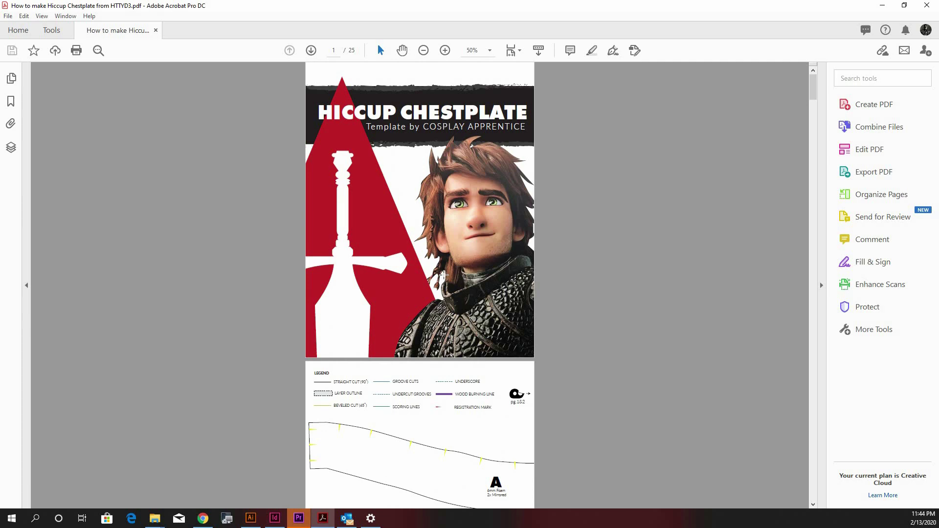
pyautogui.scroll(-7, 444, 275)
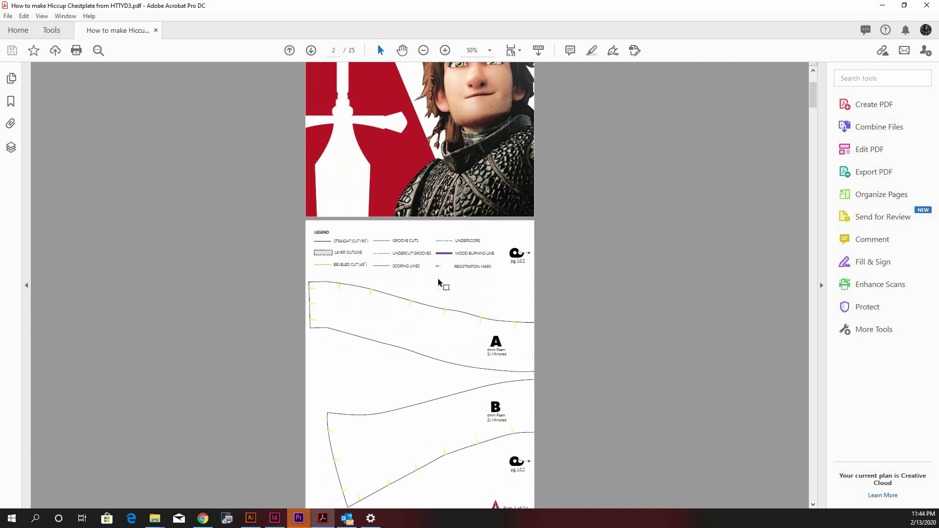
pyautogui.scroll(-3, 450, 277)
pyautogui.scroll(7, 178, 98)
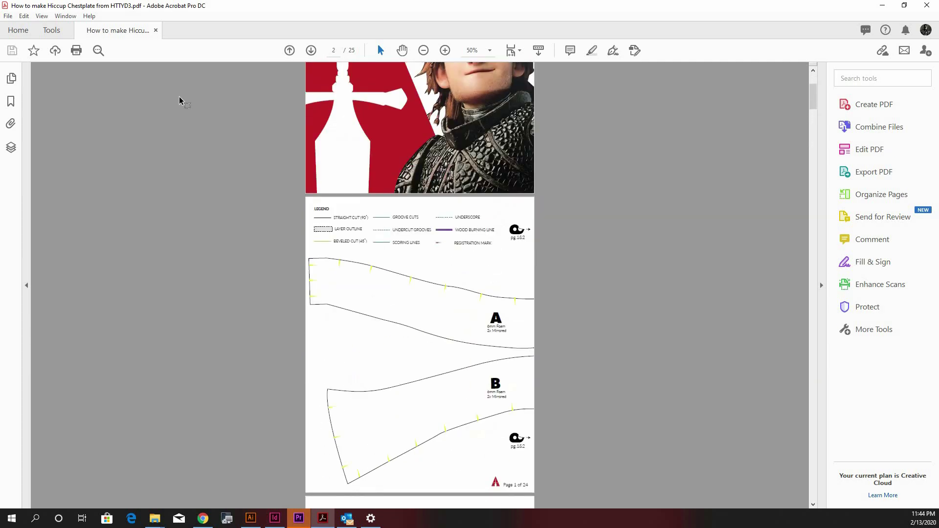
pyautogui.click(76, 51)
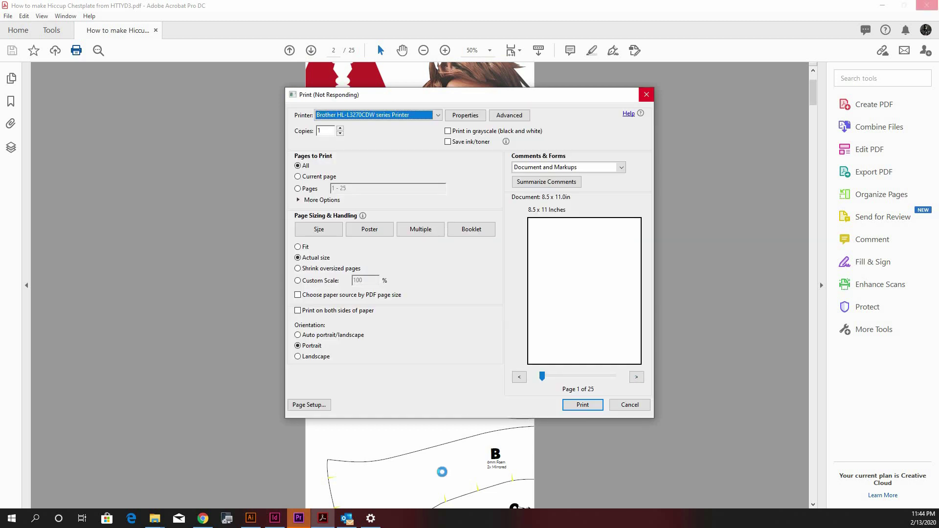
pyautogui.click(202, 518)
pyautogui.moveTo(492, 69)
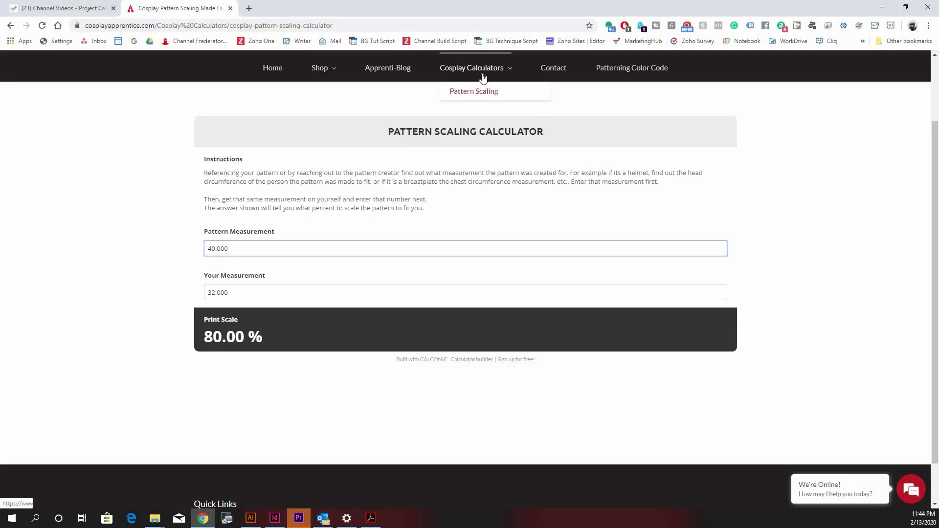
pyautogui.doubleClick(244, 246)
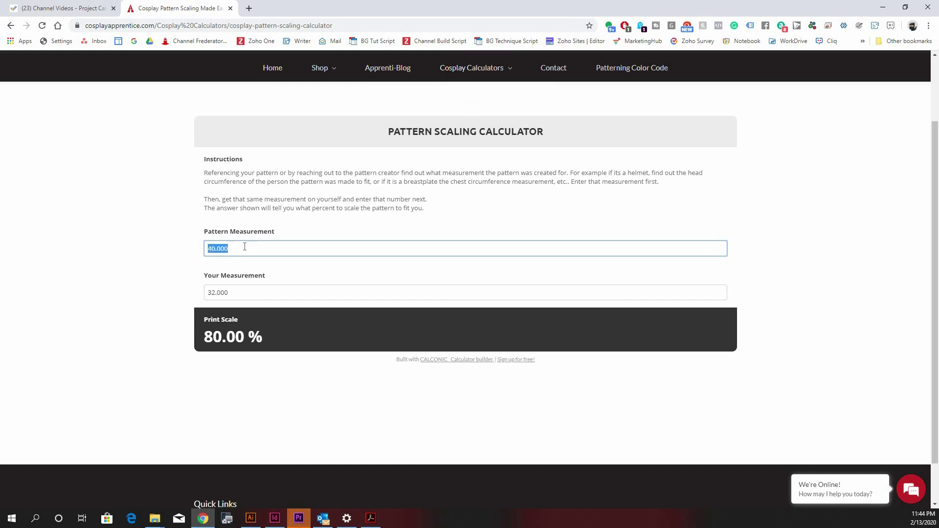
pyautogui.doubleClick(233, 292)
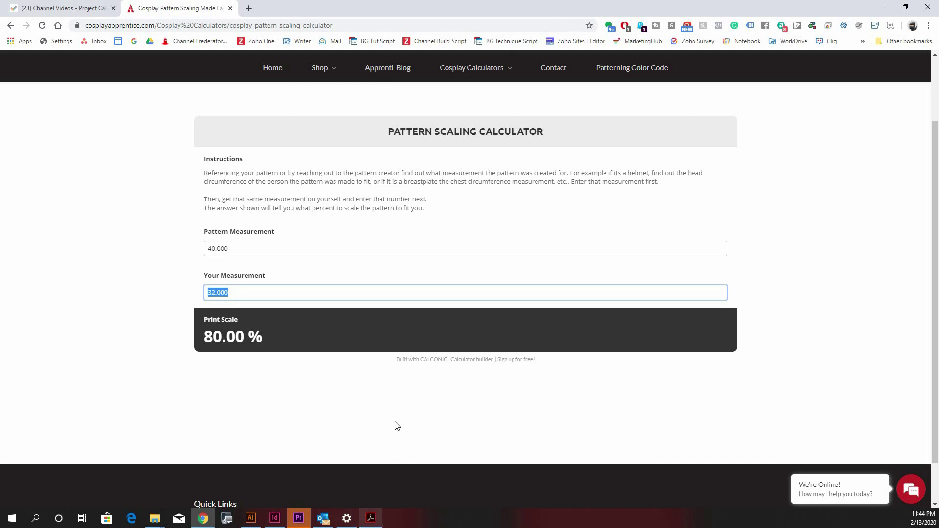
pyautogui.hotkey('alt', 'Tab')
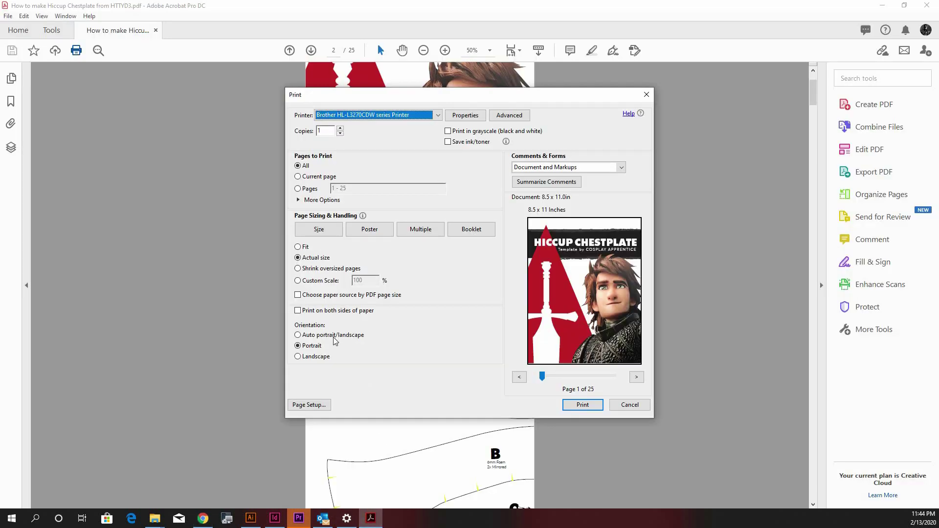
# Set the print to Custom Scale at 80 % instead of 100.
pyautogui.click(298, 281)
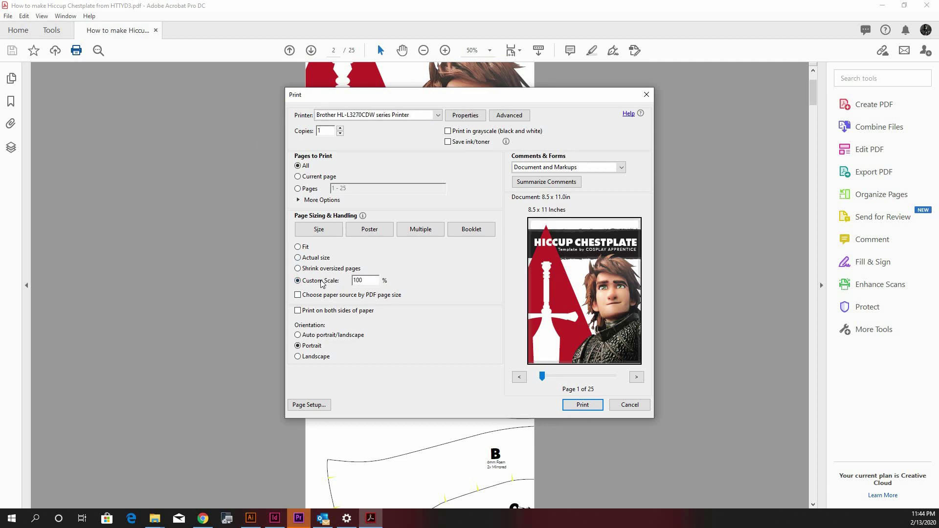
pyautogui.click(356, 282)
pyautogui.doubleClick(356, 282)
pyautogui.write('80')
# Step through the print preview from the cover page to page 3.
pyautogui.click(637, 378)
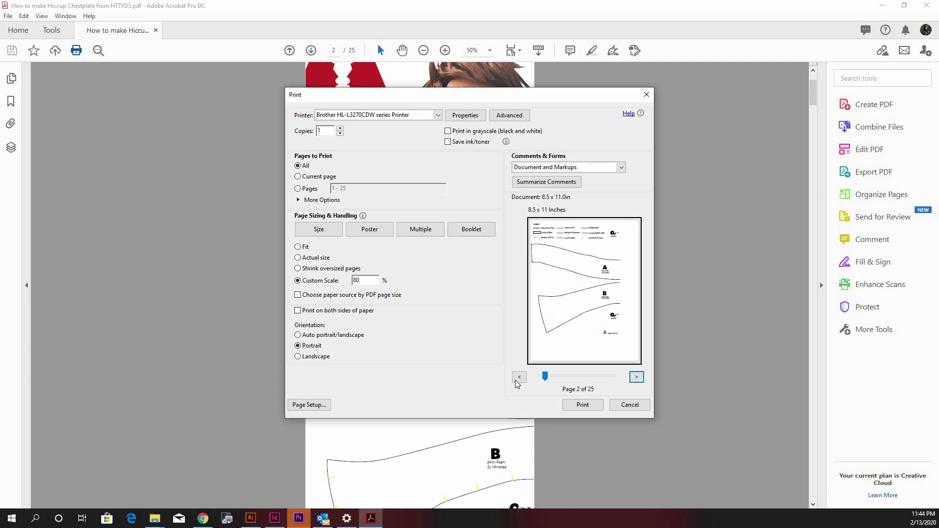
pyautogui.click(518, 379)
pyautogui.click(636, 378)
pyautogui.click(637, 378)
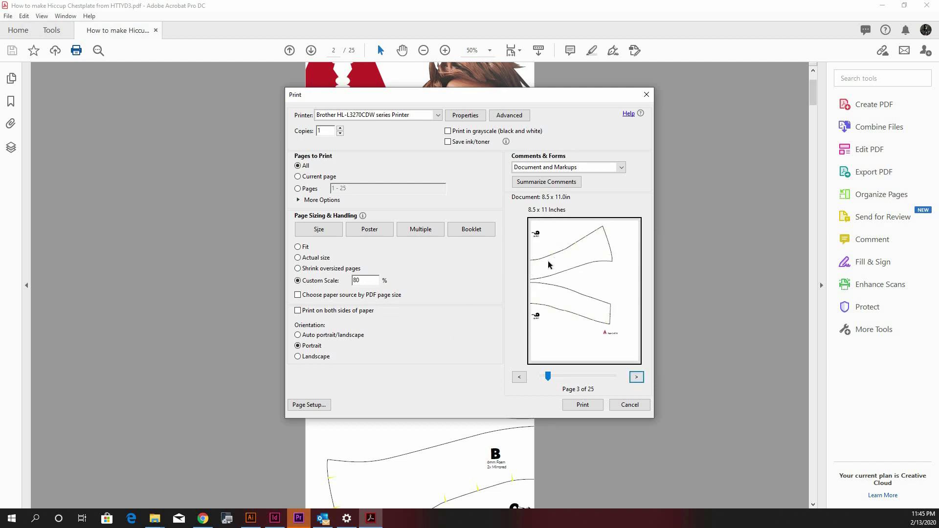